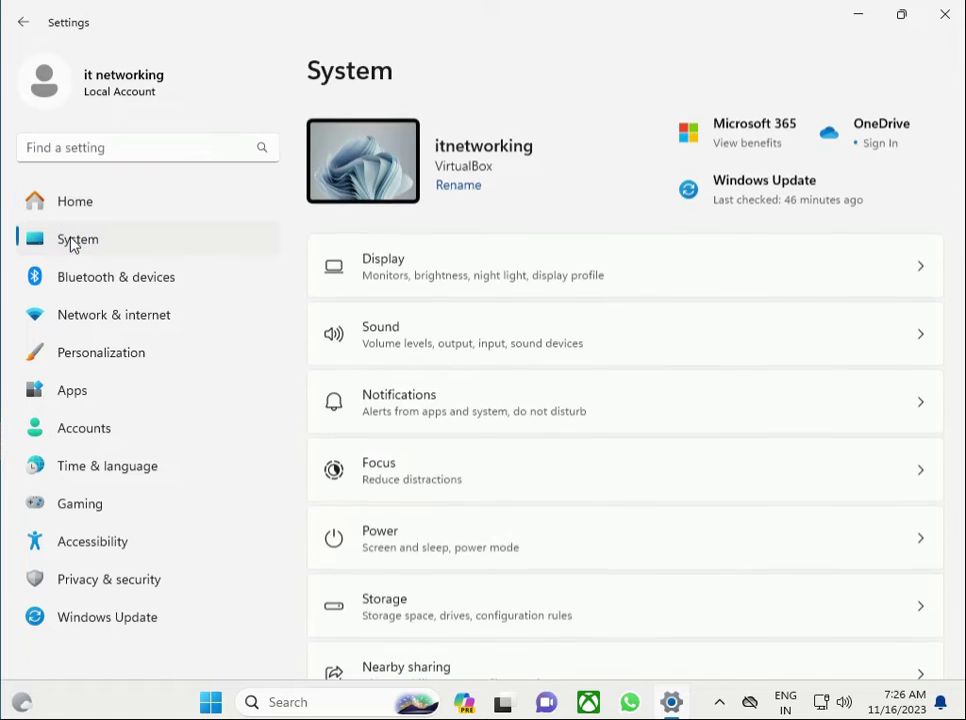
scroll(573, 494, "down", 4)
scroll(571, 497, "down", 2)
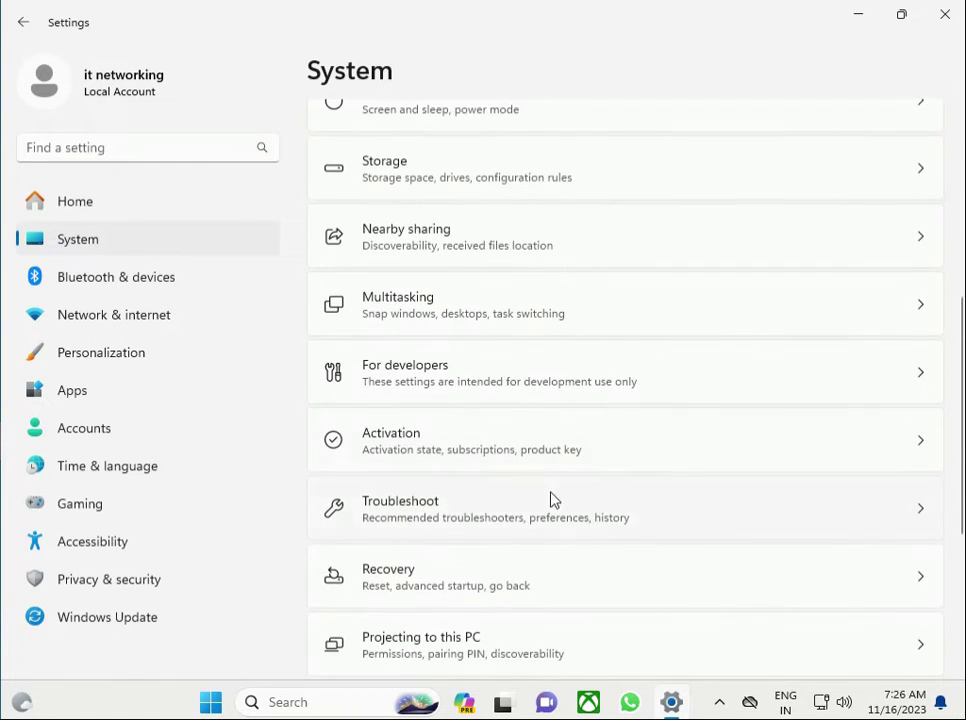
left_click(541, 578)
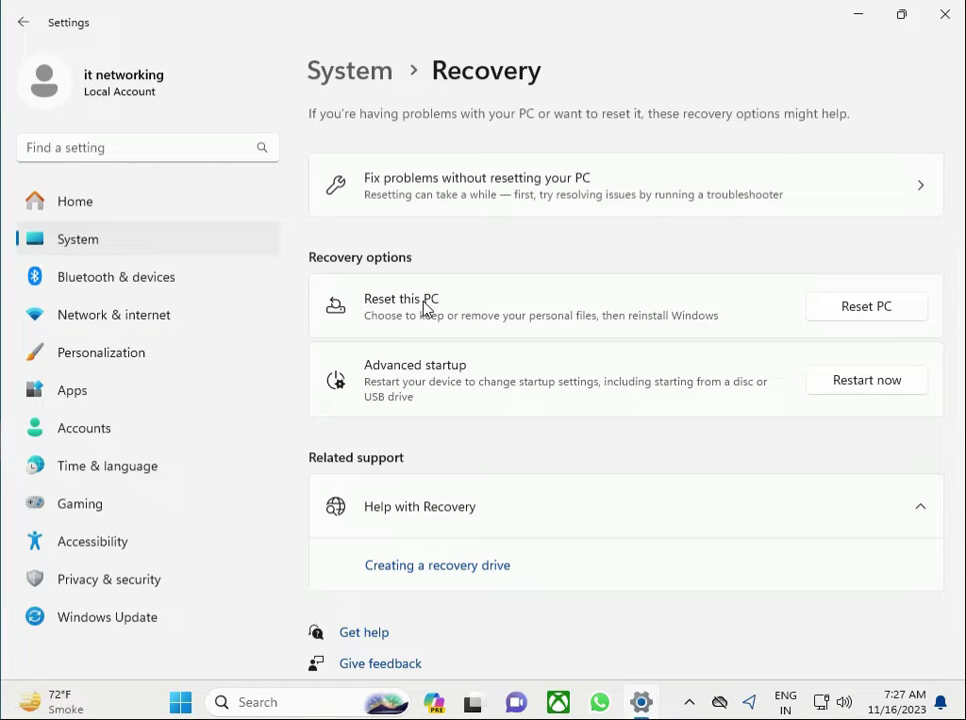
left_click(858, 308)
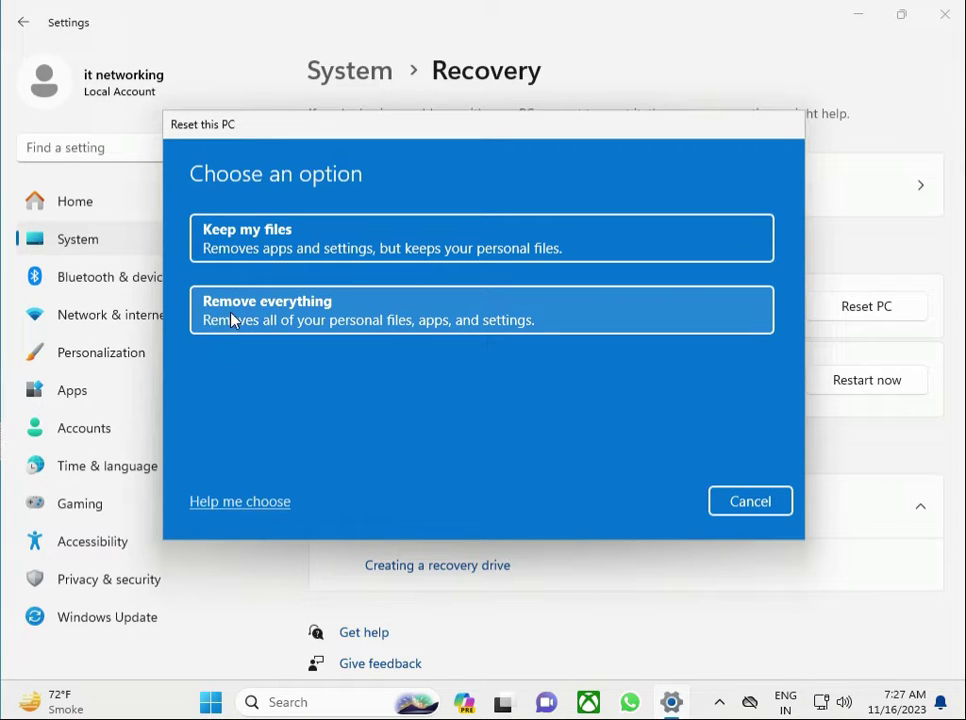
left_click(230, 318)
left_click(745, 506)
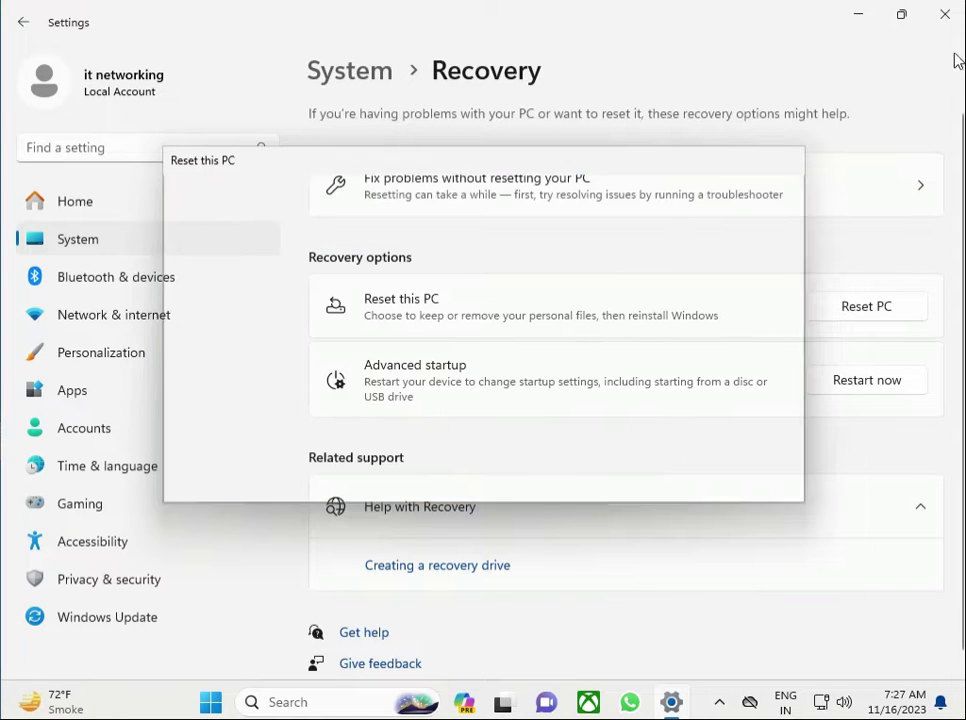
left_click(945, 15)
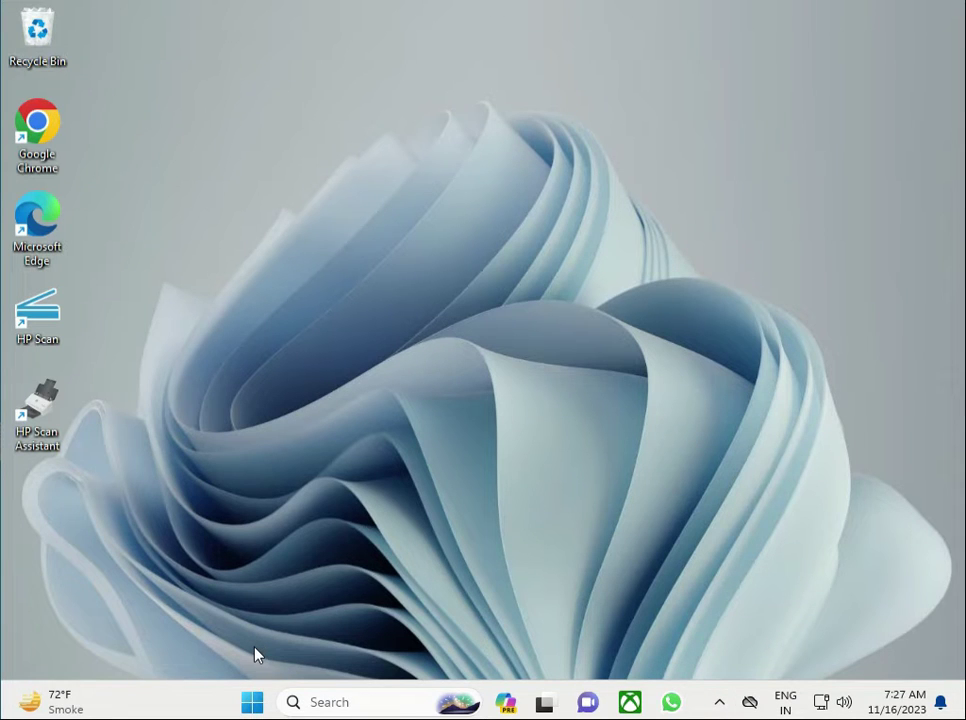
Open the Recovery page of the system settings
left_click(251, 703)
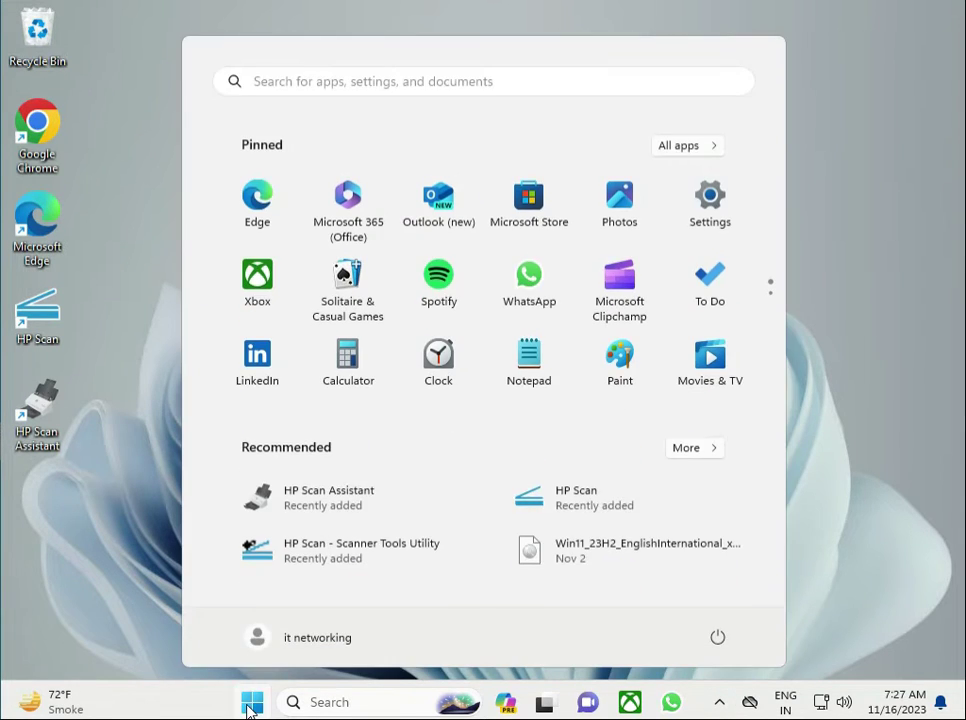
left_click(727, 208)
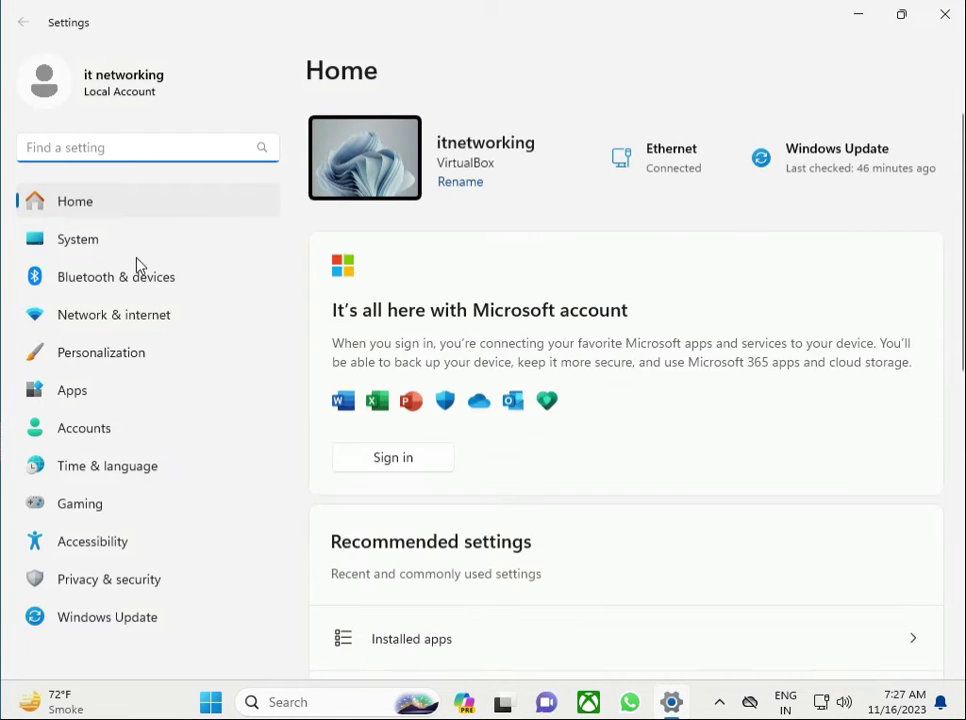
left_click(125, 248)
scroll(538, 421, "down", 1)
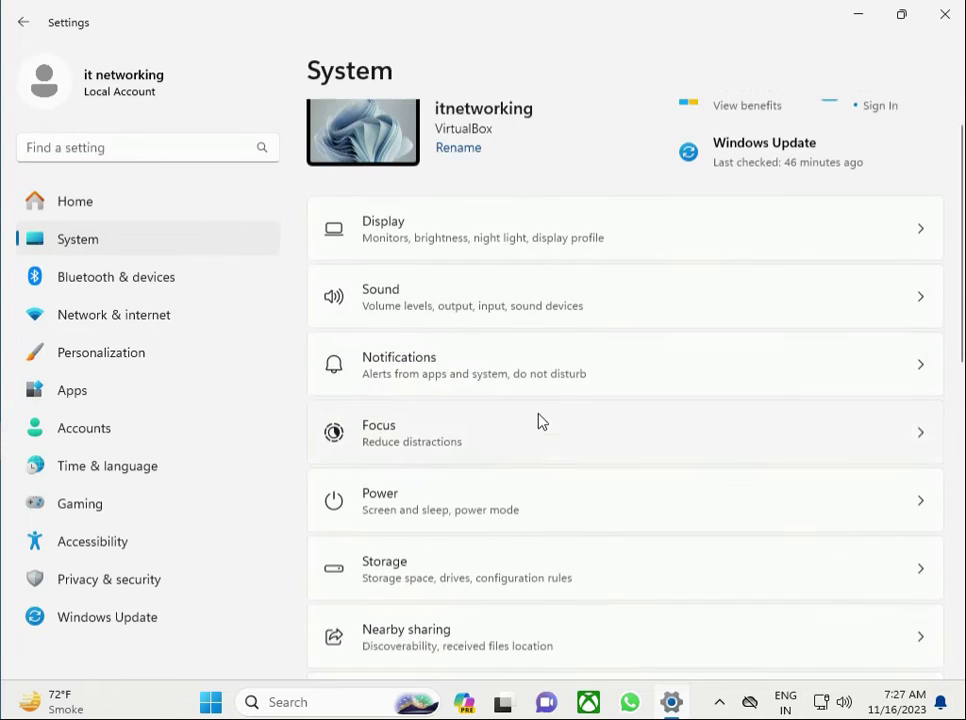
scroll(538, 421, "down", 6)
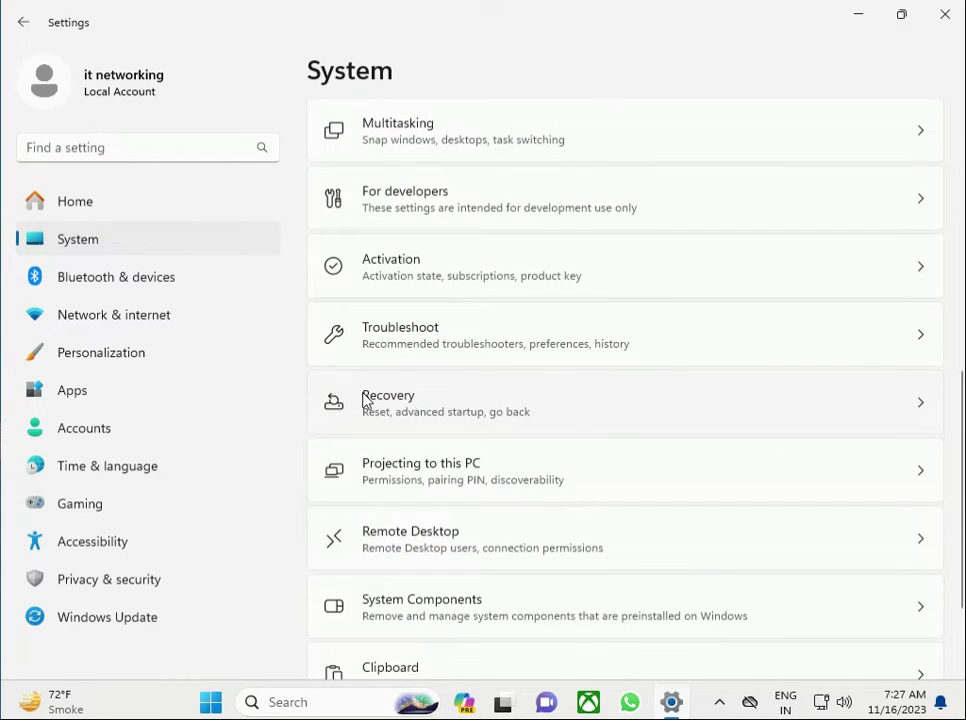
left_click(405, 401)
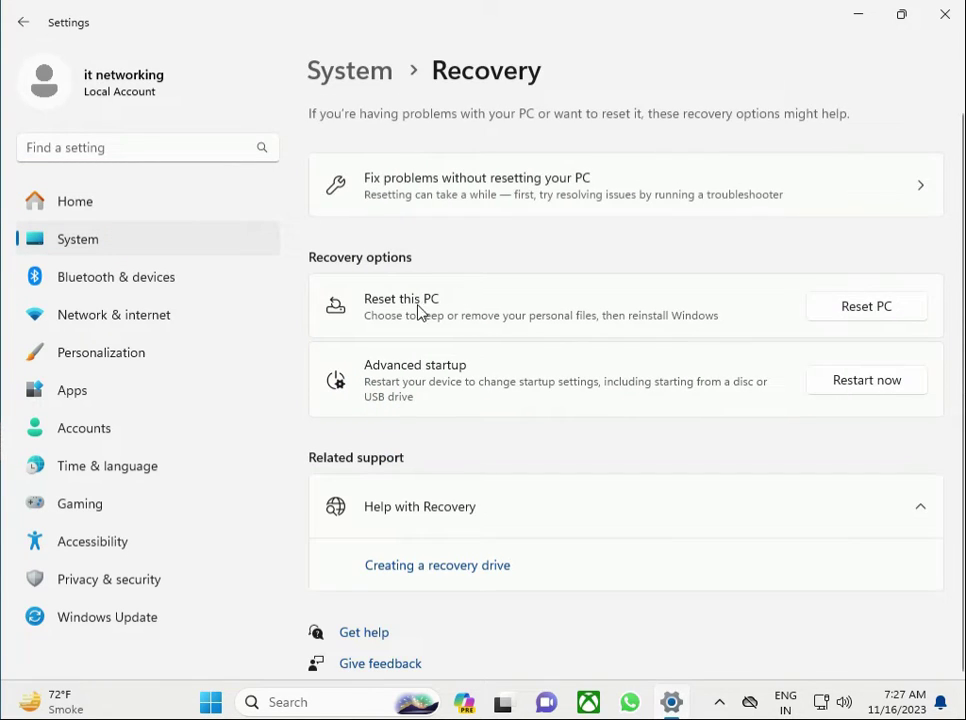
Try to reset the PC with the Remove everything and Cloud download options, then close the reset dialog
left_click(843, 309)
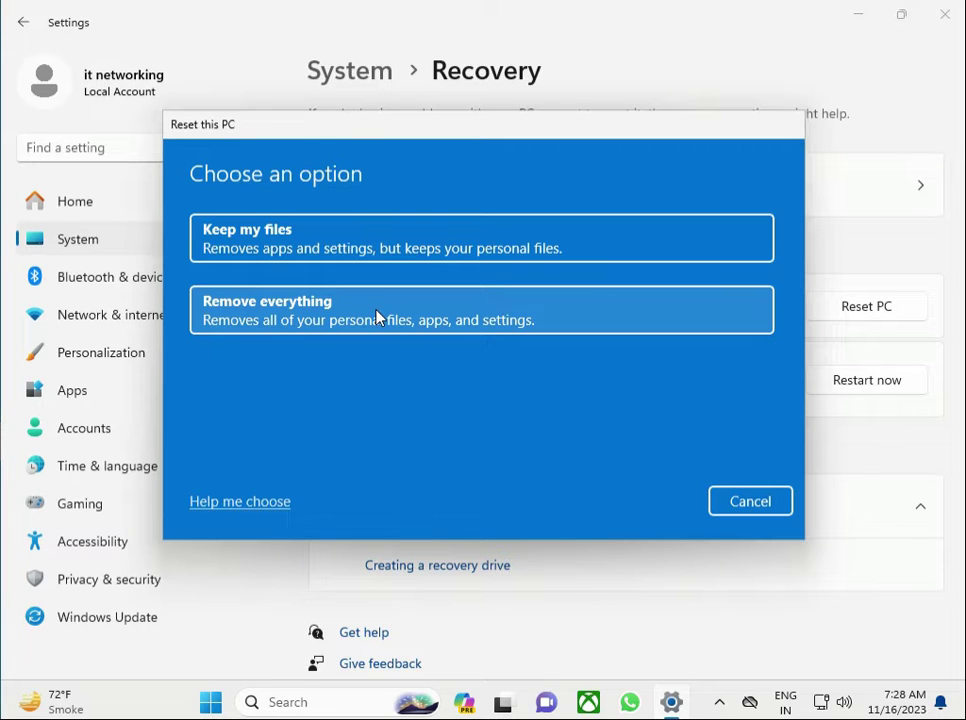
left_click(377, 317)
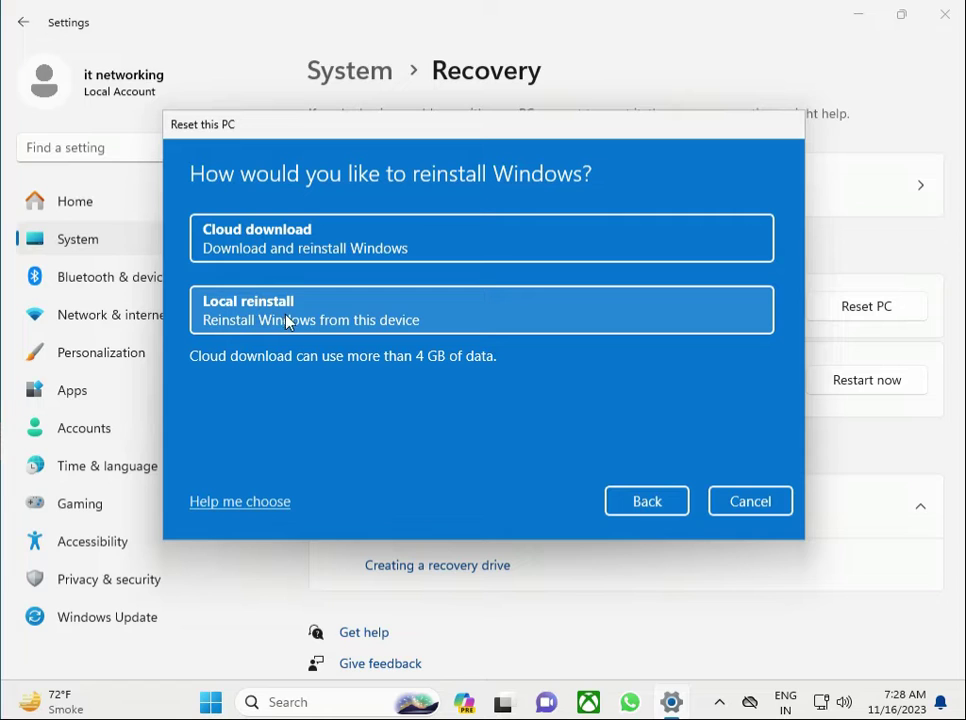
left_click(383, 259)
left_click(632, 498)
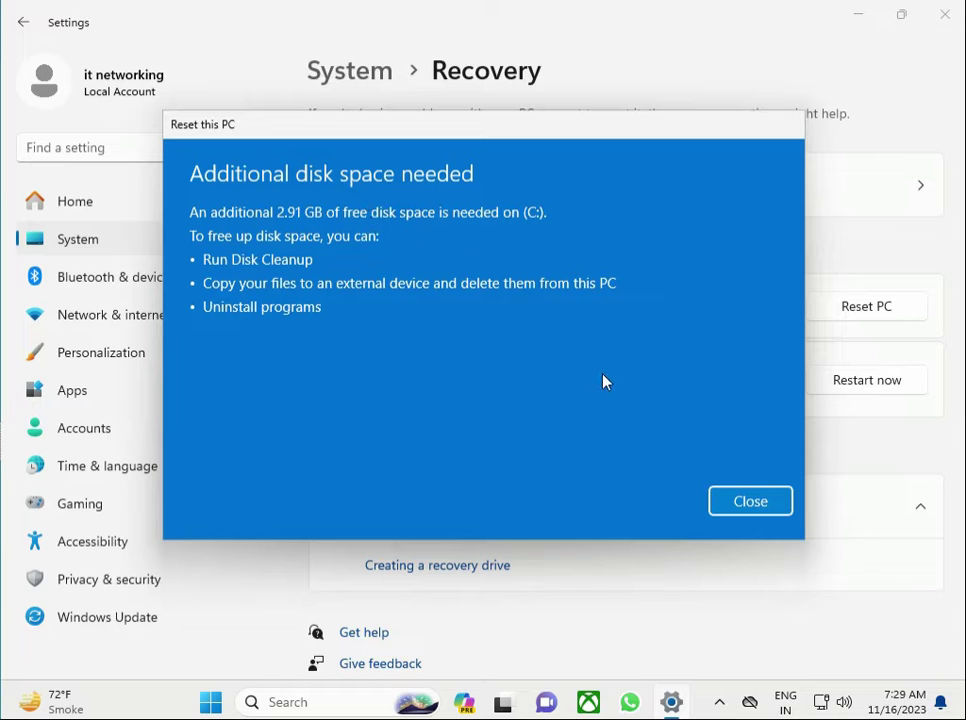
left_click(749, 501)
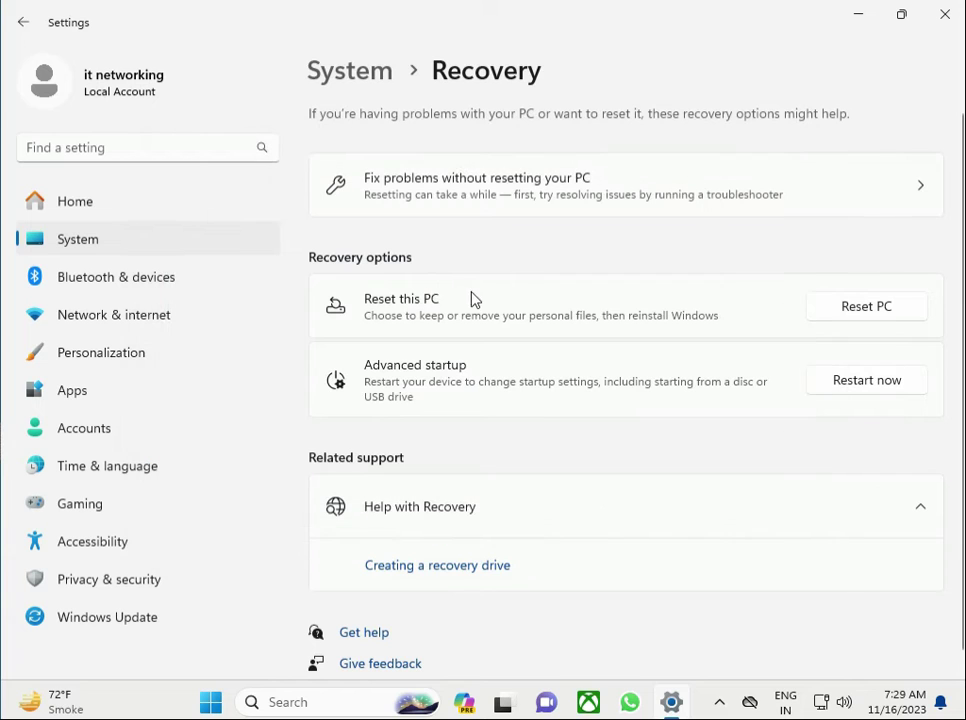
Reset the PC with Remove everything and Local reinstall, keeping the default additional settings
left_click(840, 316)
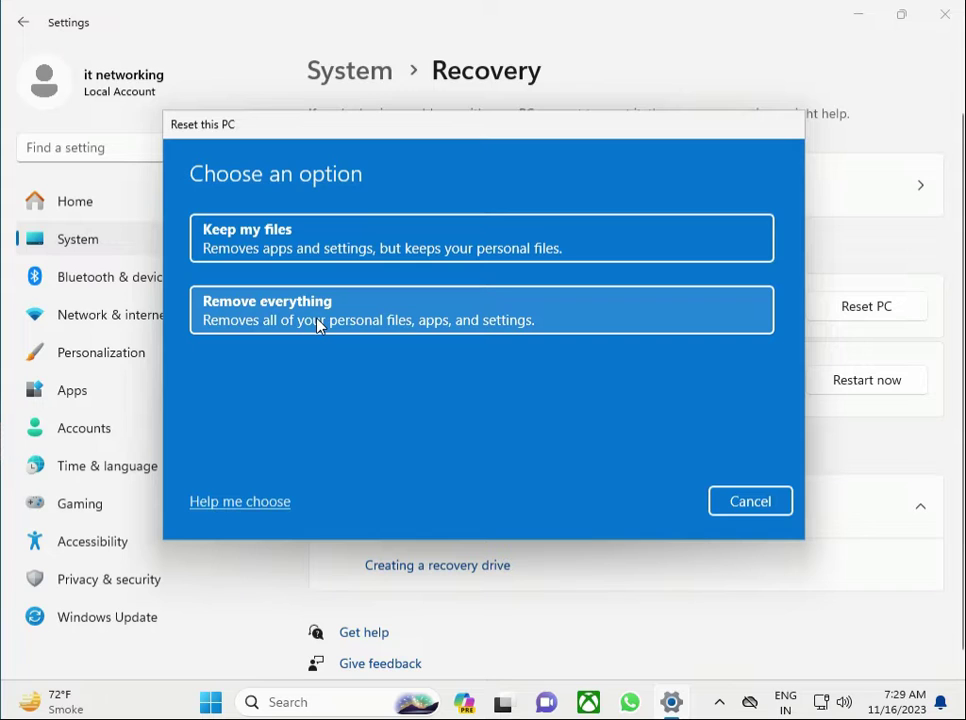
left_click(318, 318)
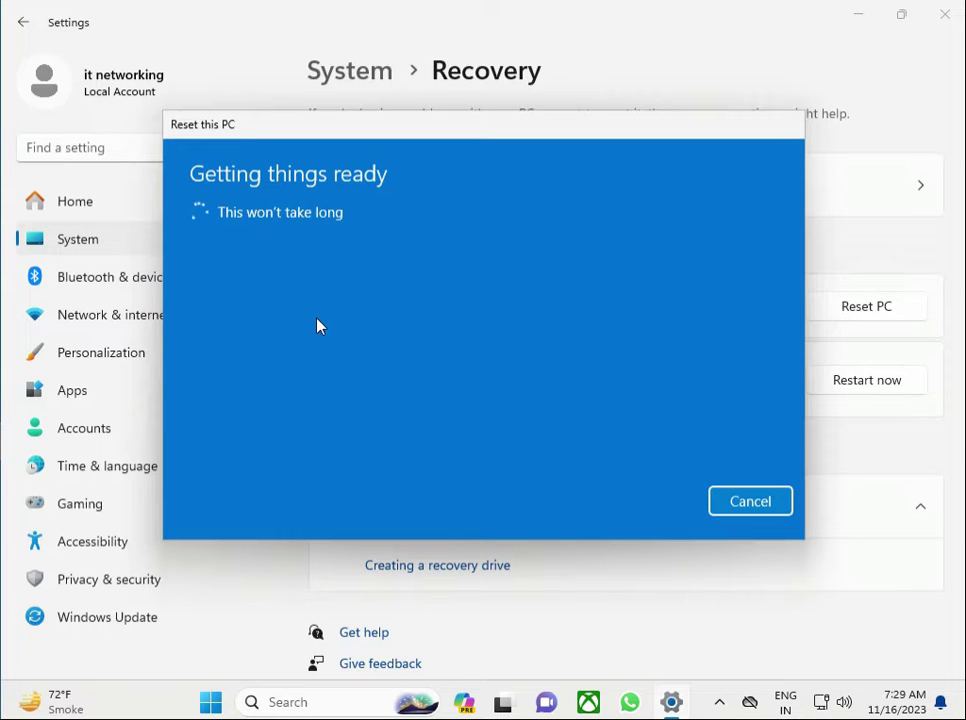
left_click(348, 312)
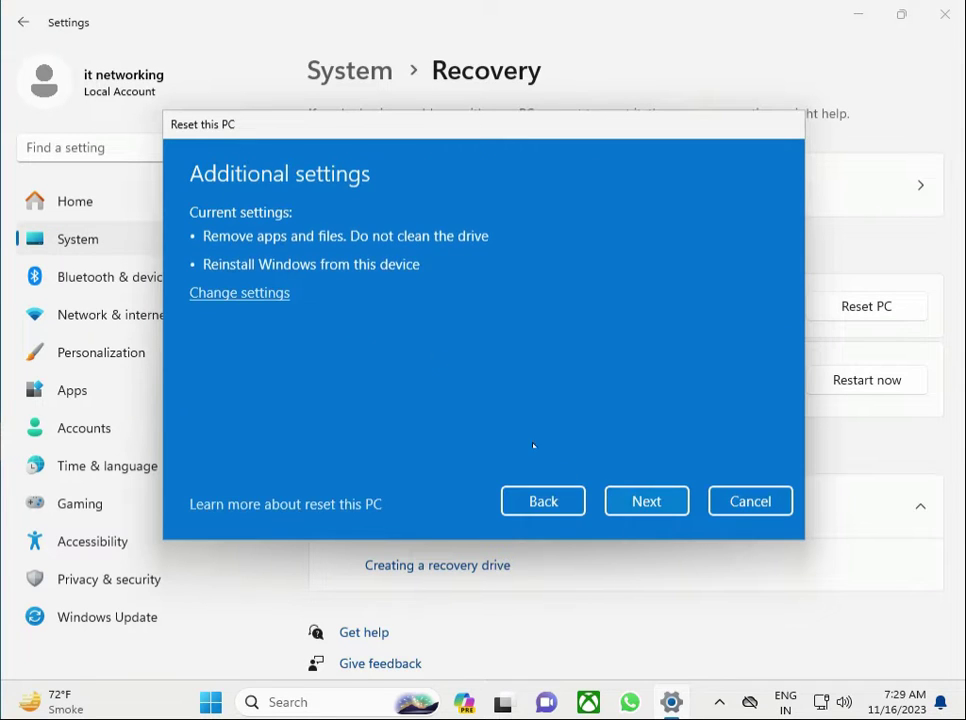
left_click(645, 505)
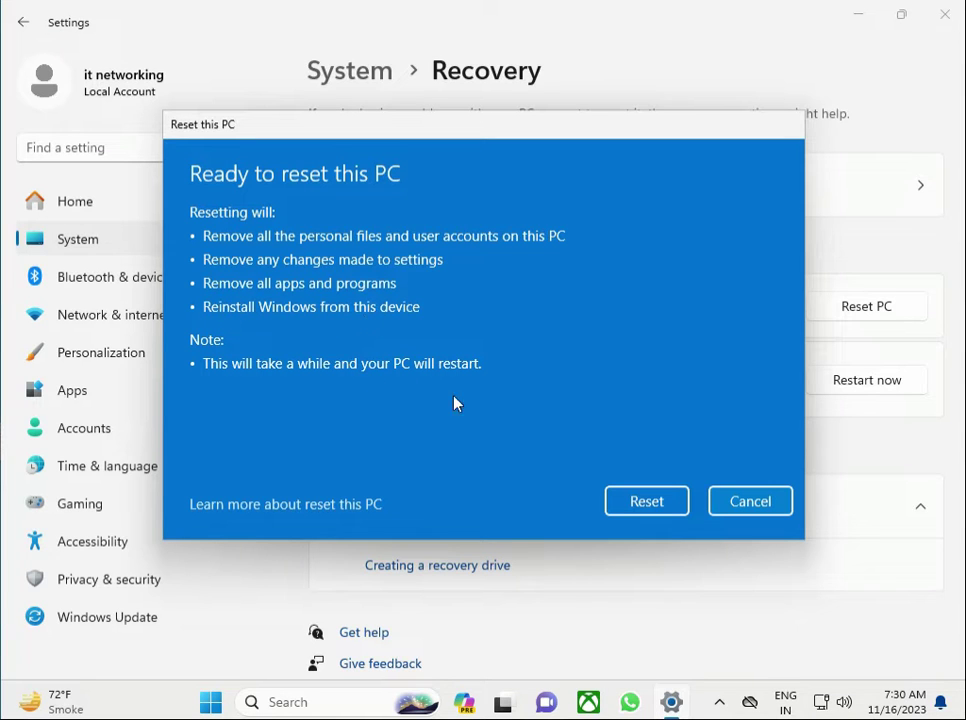
left_click(655, 501)
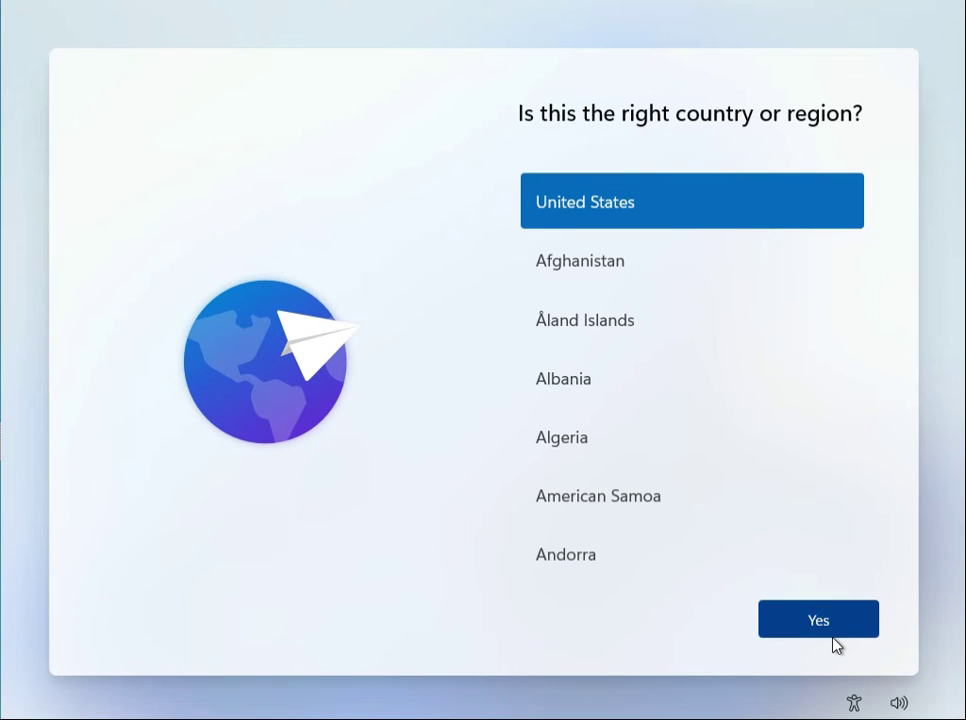
Accept United States as the region and choose English (India) as the keyboard layout
left_click(811, 629)
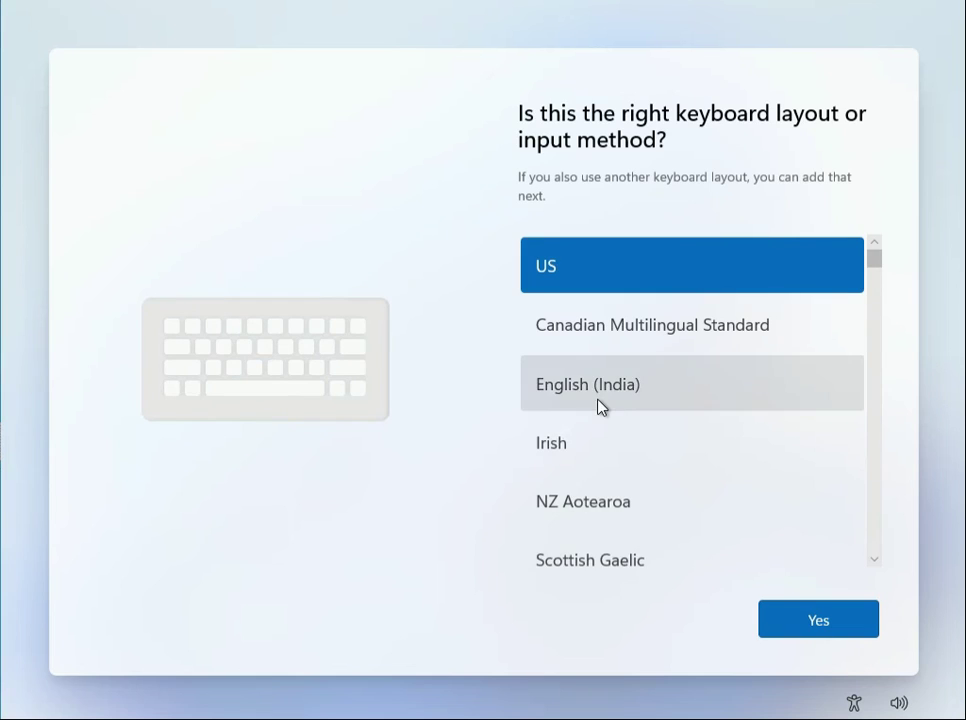
left_click(598, 399)
left_click(828, 628)
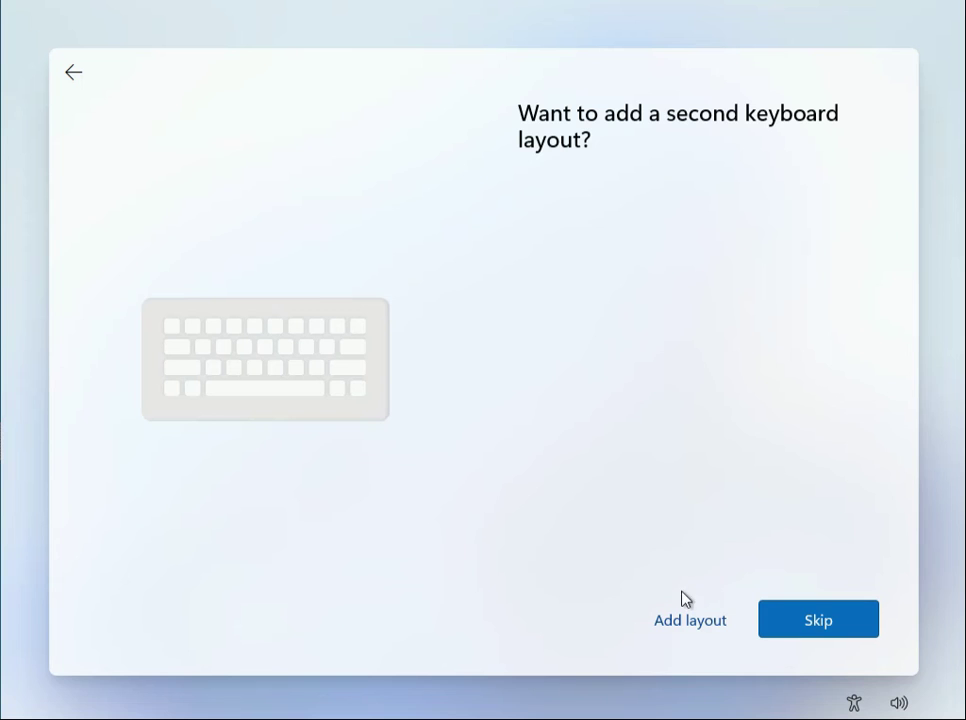
Skip adding a second keyboard layout and accept the License Agreement
left_click(826, 628)
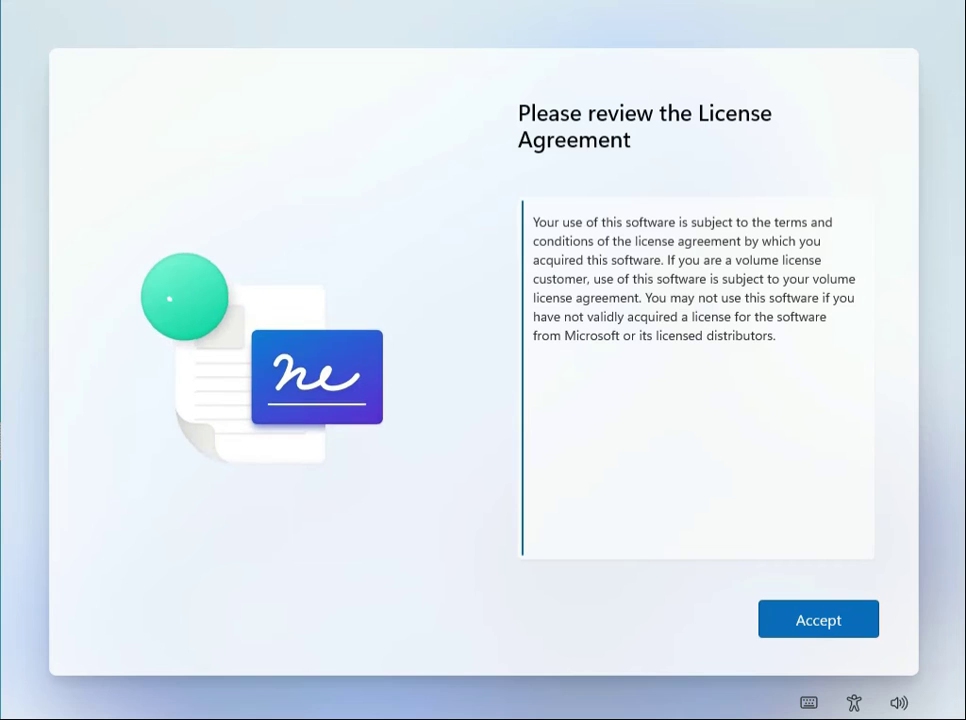
left_click(796, 634)
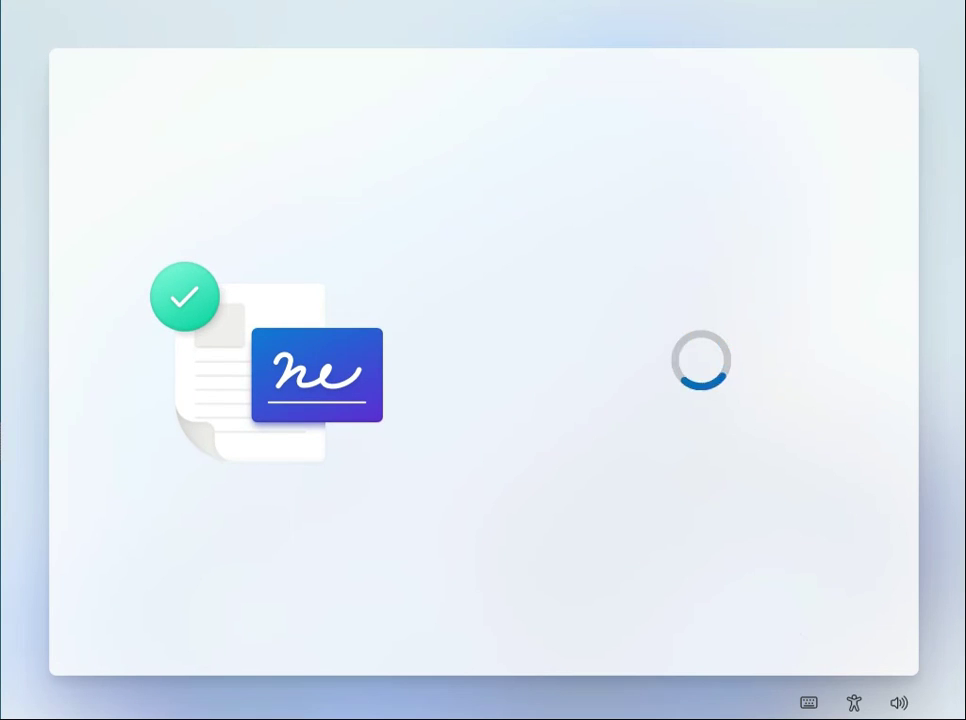
Try to name the device it.networking, then skip device naming
left_click(590, 364)
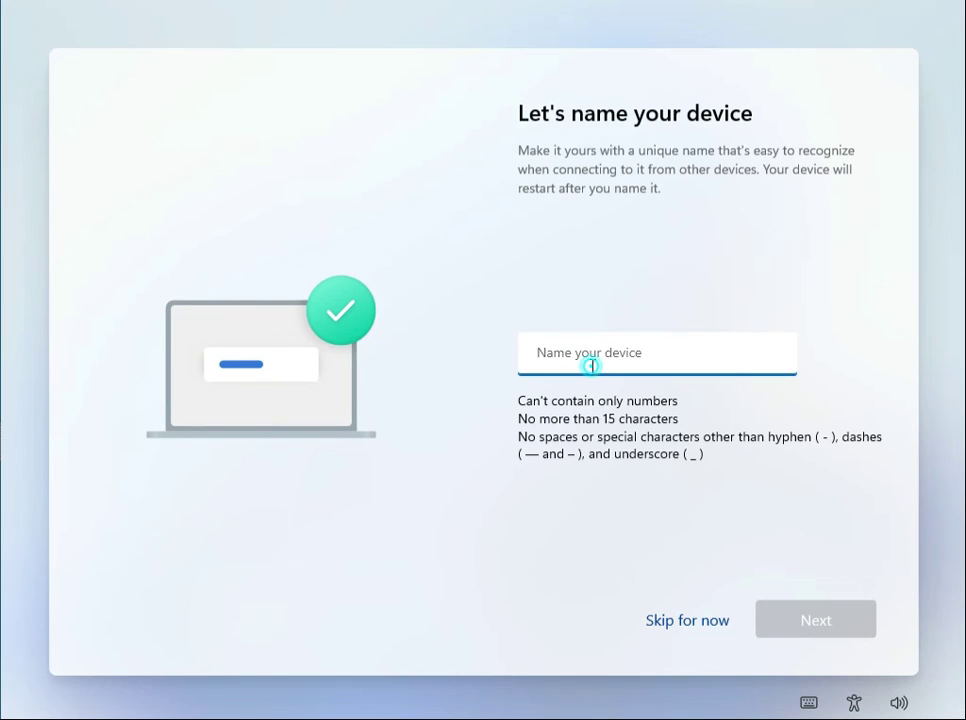
type("it.networking")
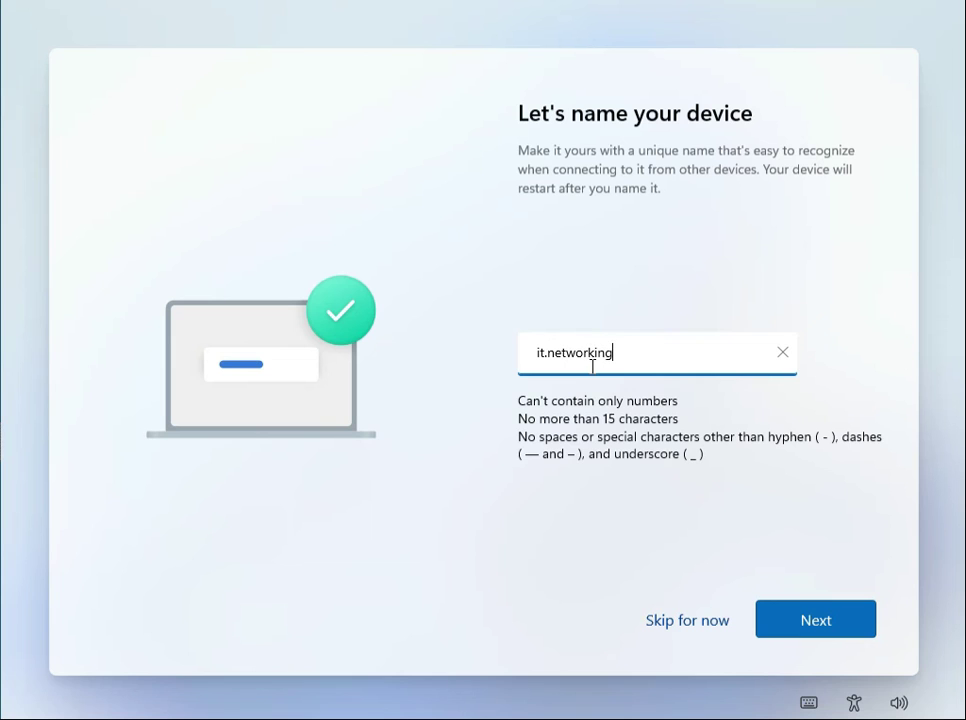
left_click(790, 622)
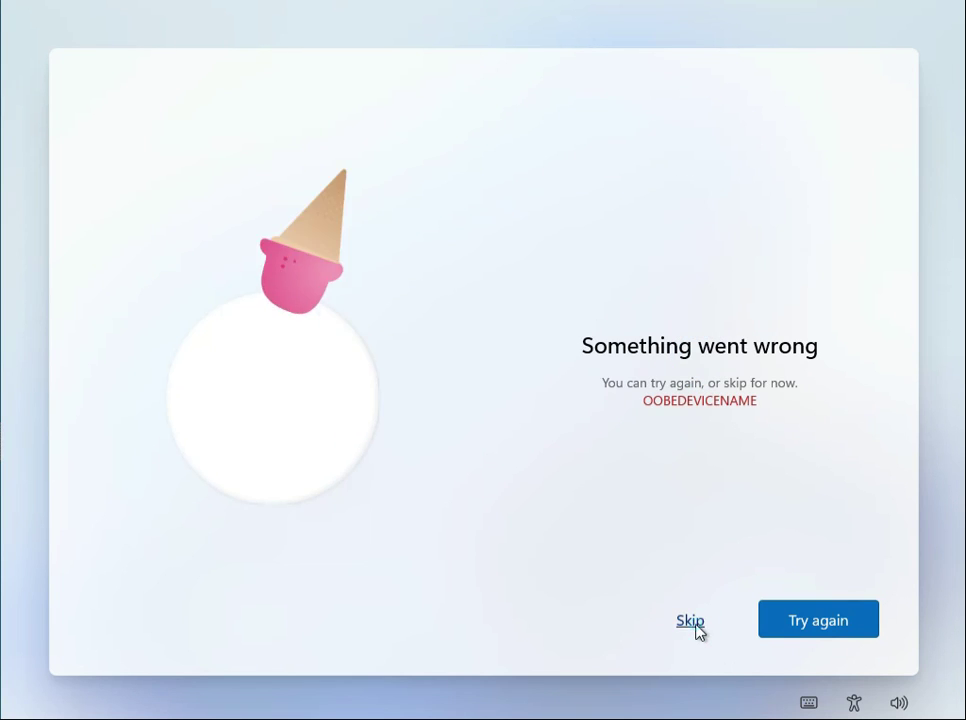
left_click(697, 634)
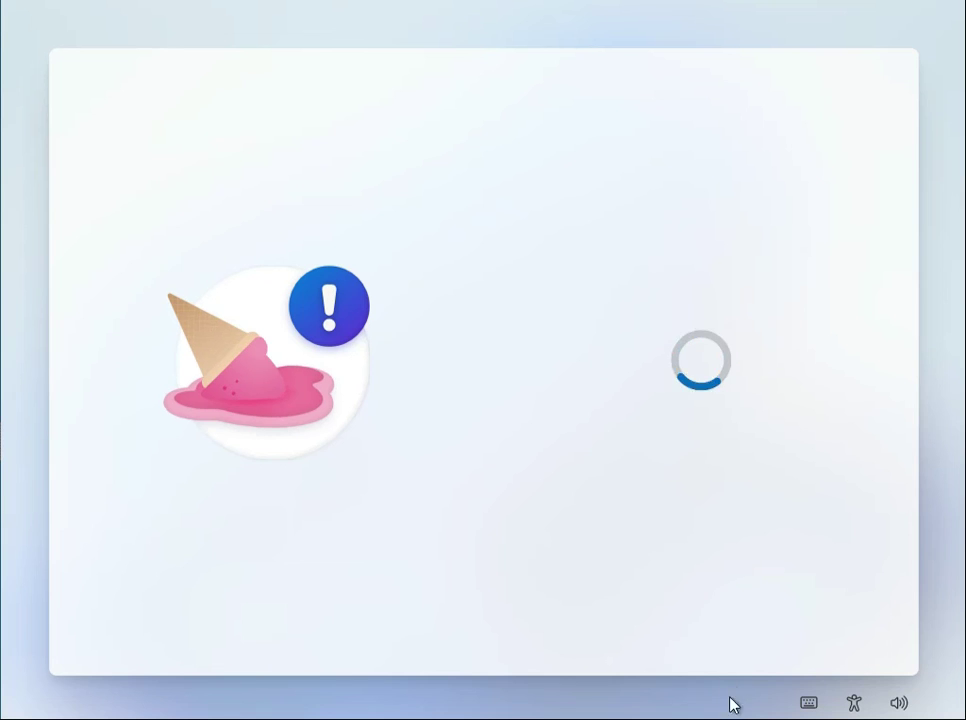